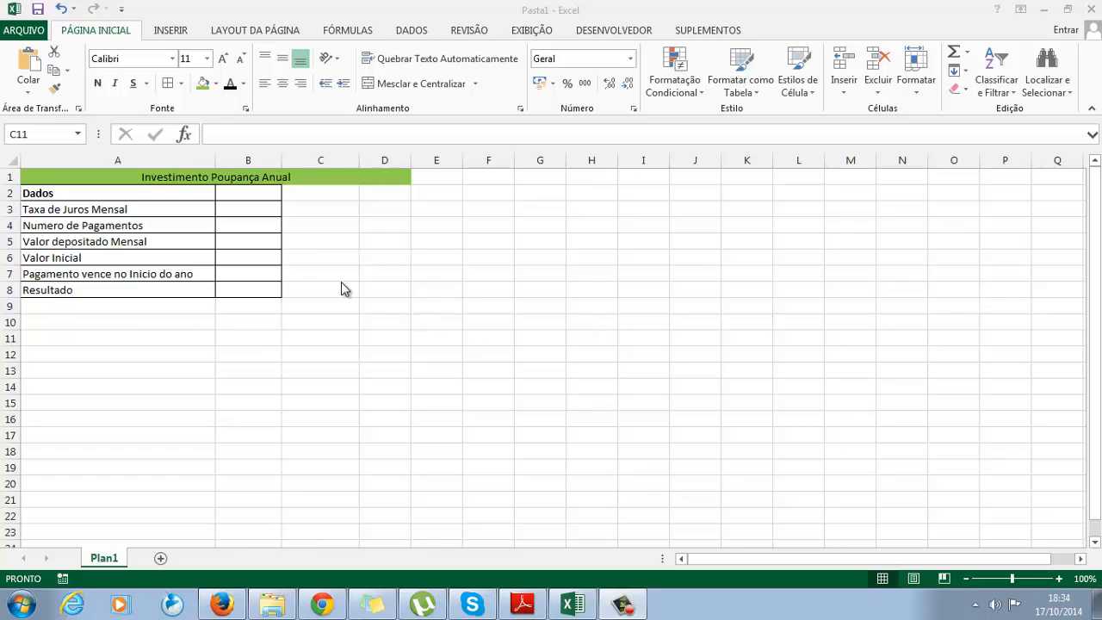
{"action": "left_click", "coordinate": [248, 189]}
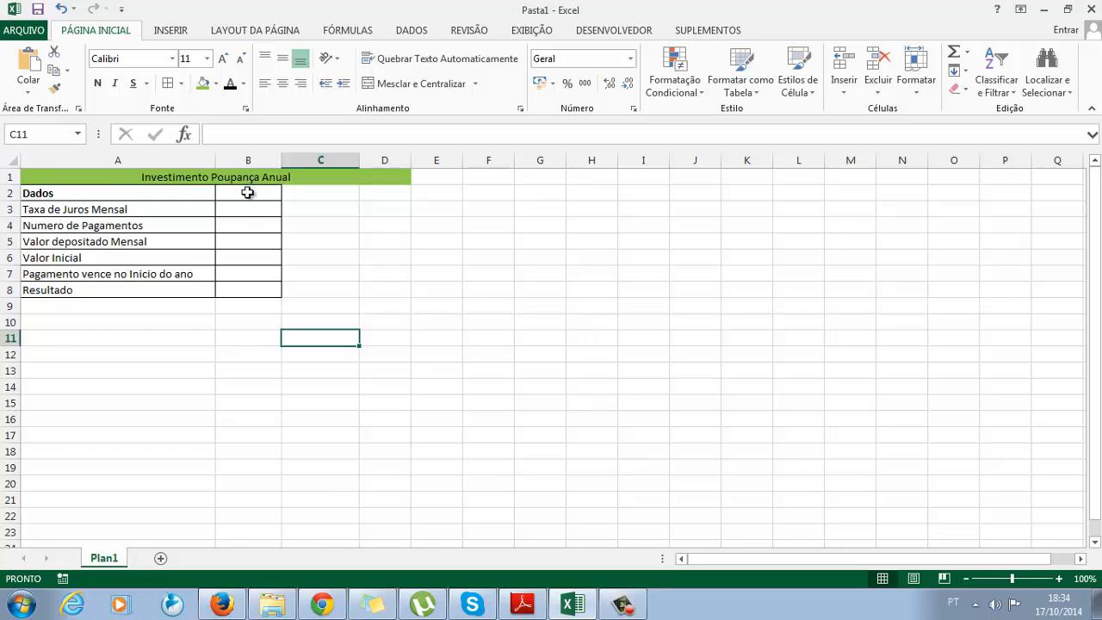
{"action": "left_click", "coordinate": [249, 208]}
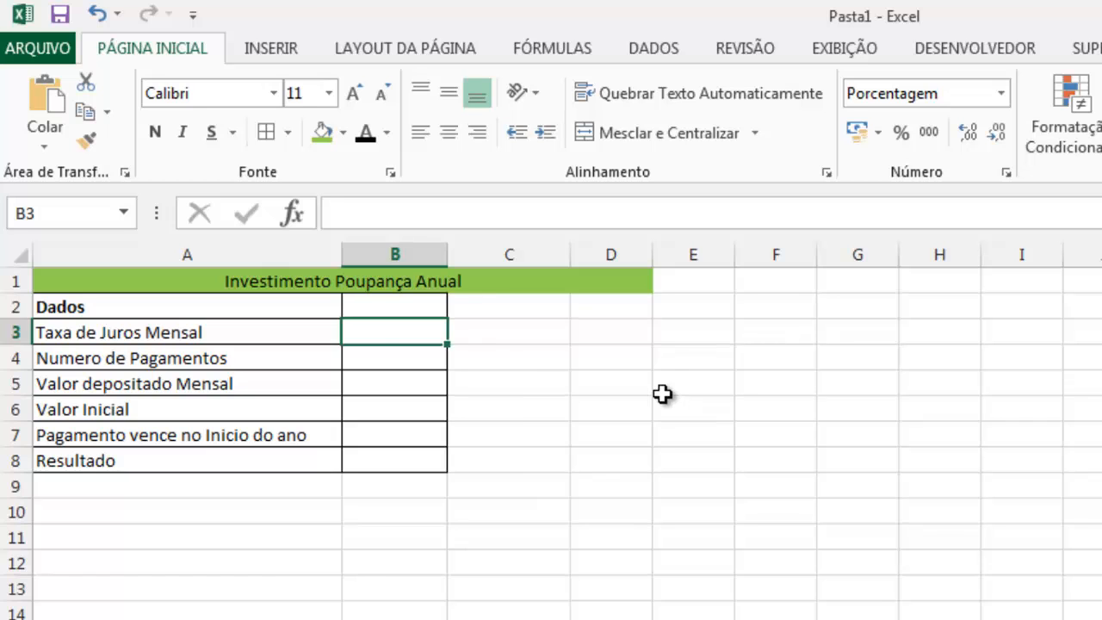
{"action": "left_click_drag", "start_coordinate": [125, 310], "coordinate": [571, 465]}
{"action": "left_click", "coordinate": [431, 536]}
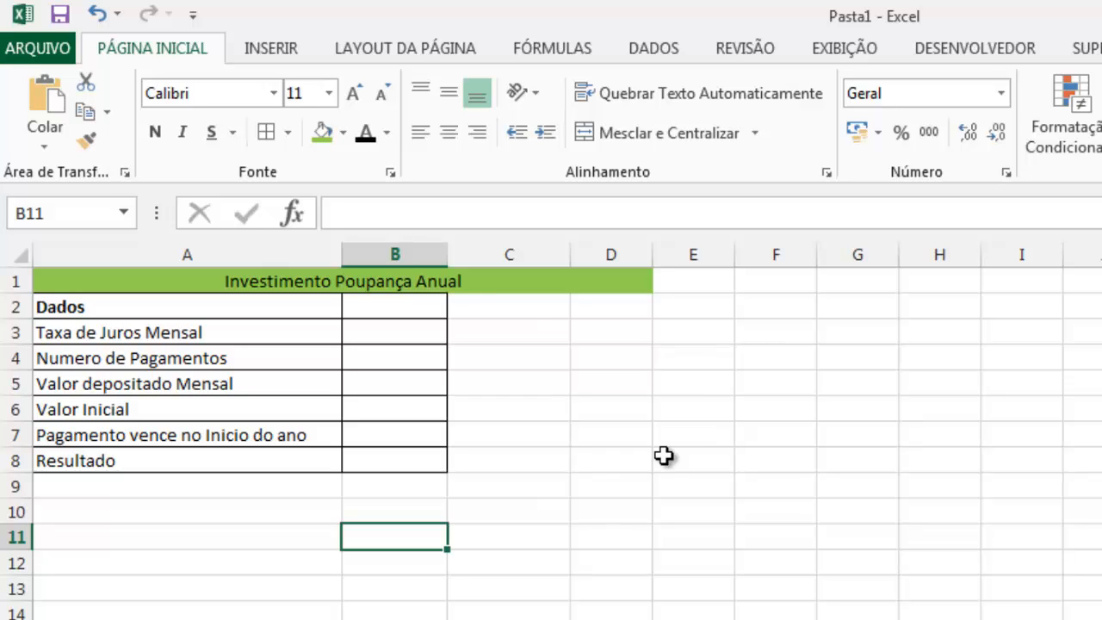
{"action": "left_click_drag", "start_coordinate": [69, 308], "coordinate": [421, 461]}
{"action": "left_click", "coordinate": [379, 562]}
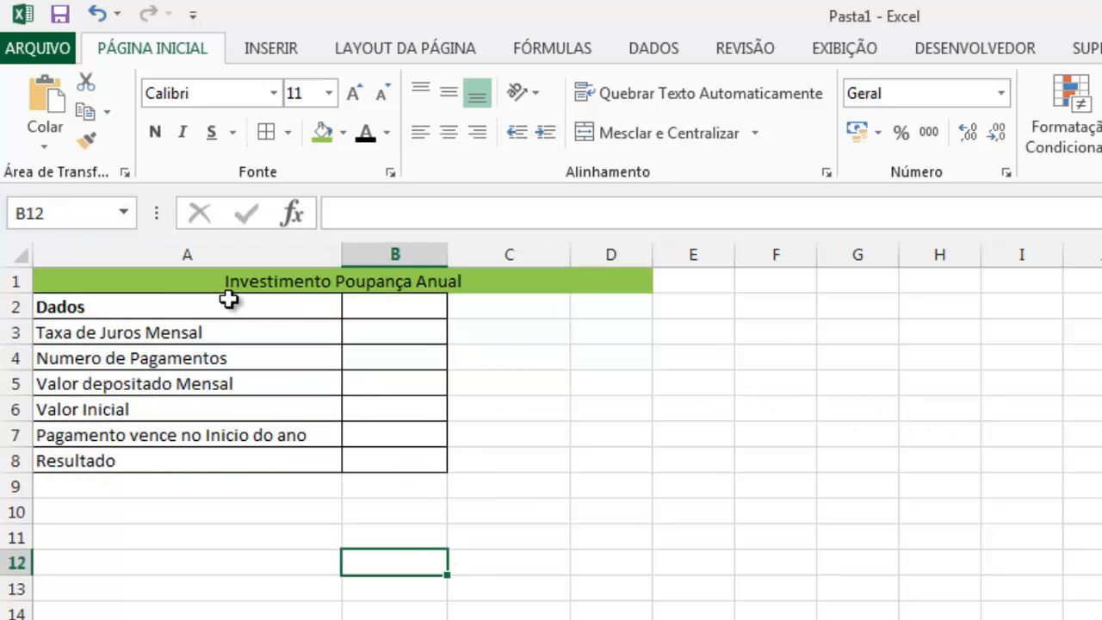
Enter 1% as the Taxa de Juros Mensal in B3 and 12 as the Numero de Pagamentos in B4
{"action": "left_click", "coordinate": [376, 338]}
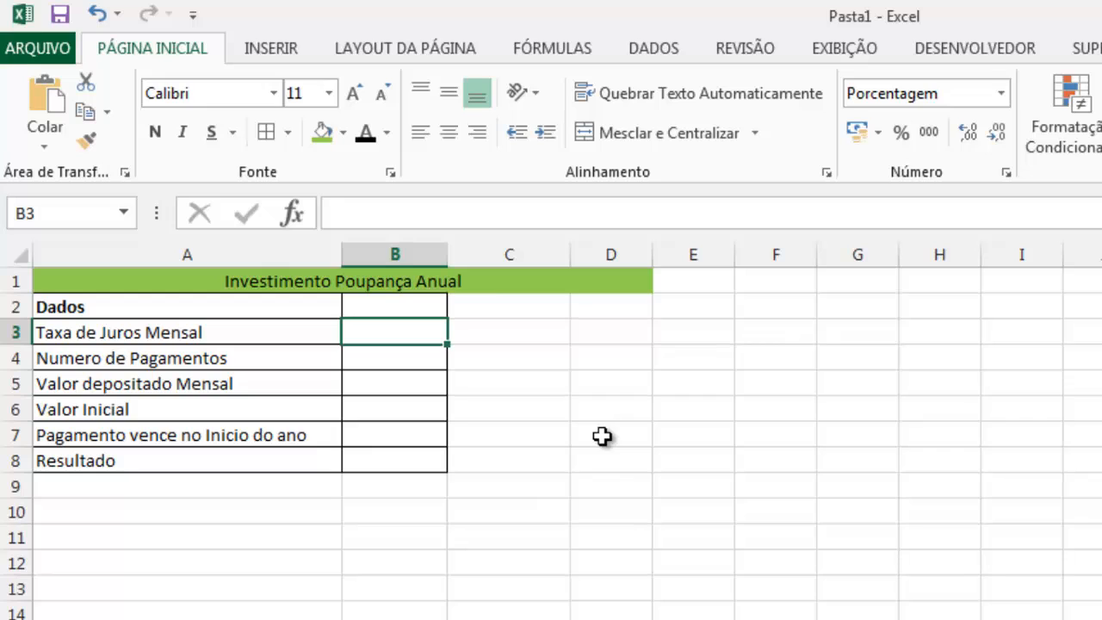
{"action": "type", "text": "1"}
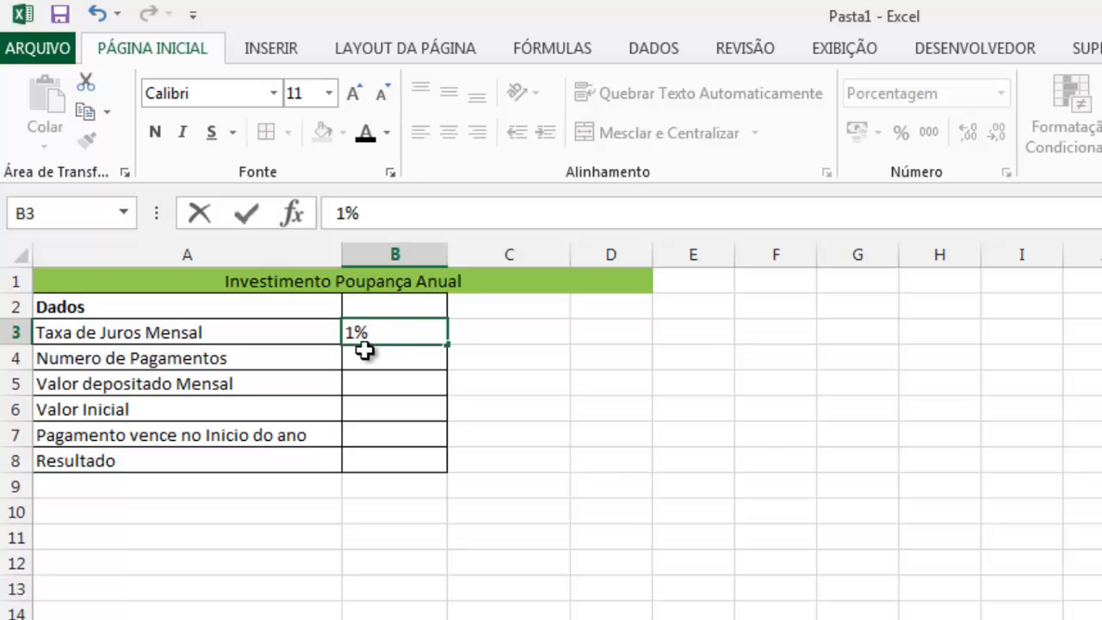
{"action": "left_click", "coordinate": [369, 357]}
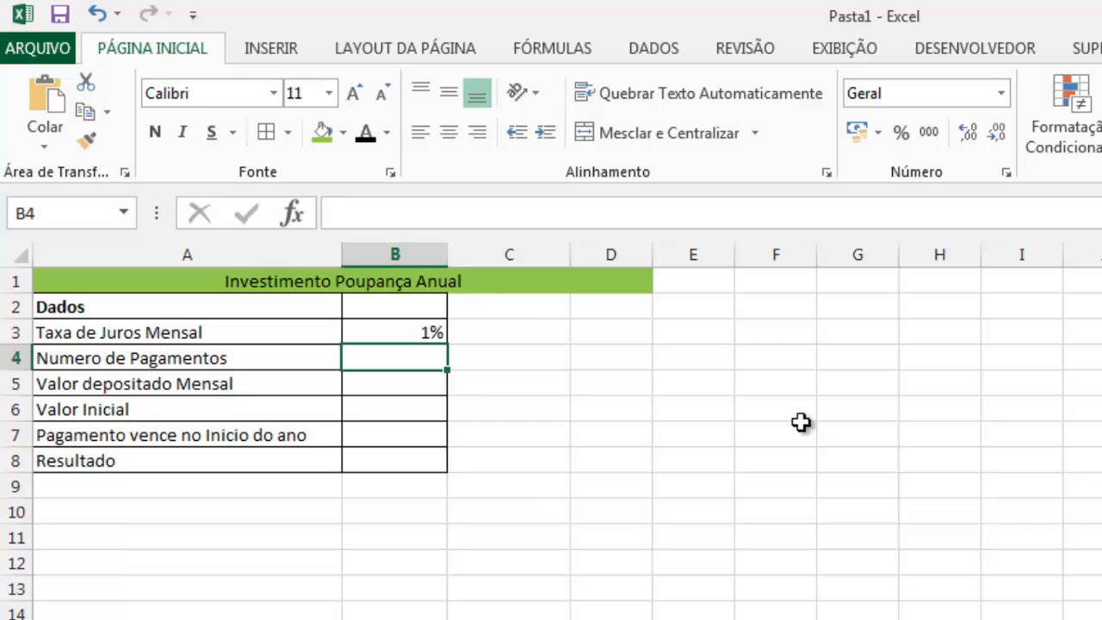
{"action": "type", "text": "12"}
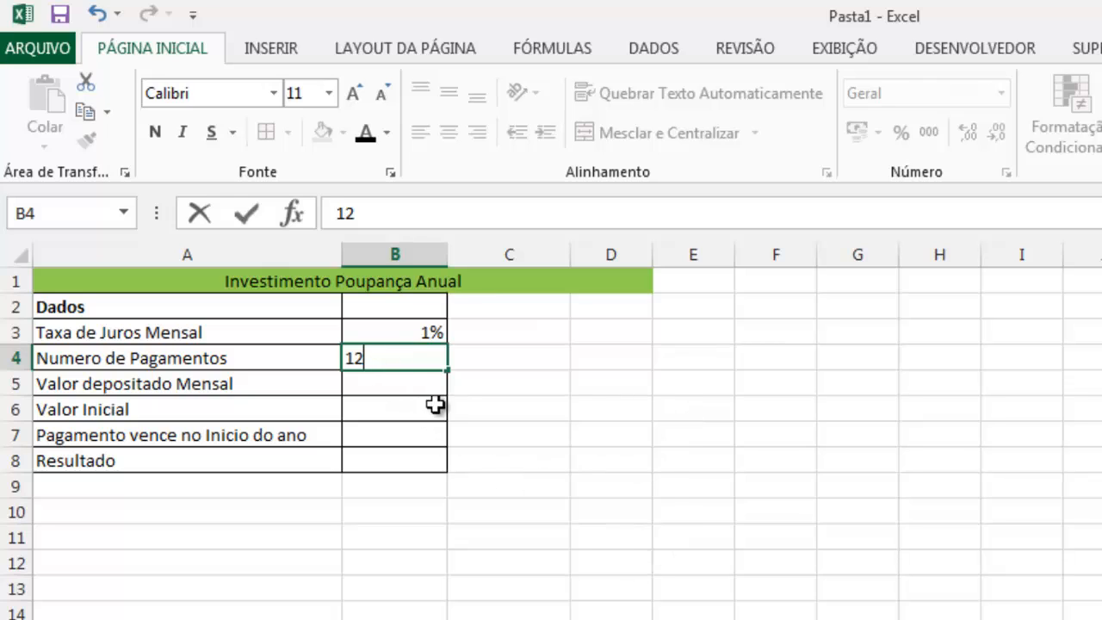
{"action": "left_click", "coordinate": [356, 358]}
{"action": "left_click_drag", "start_coordinate": [375, 359], "coordinate": [337, 359]}
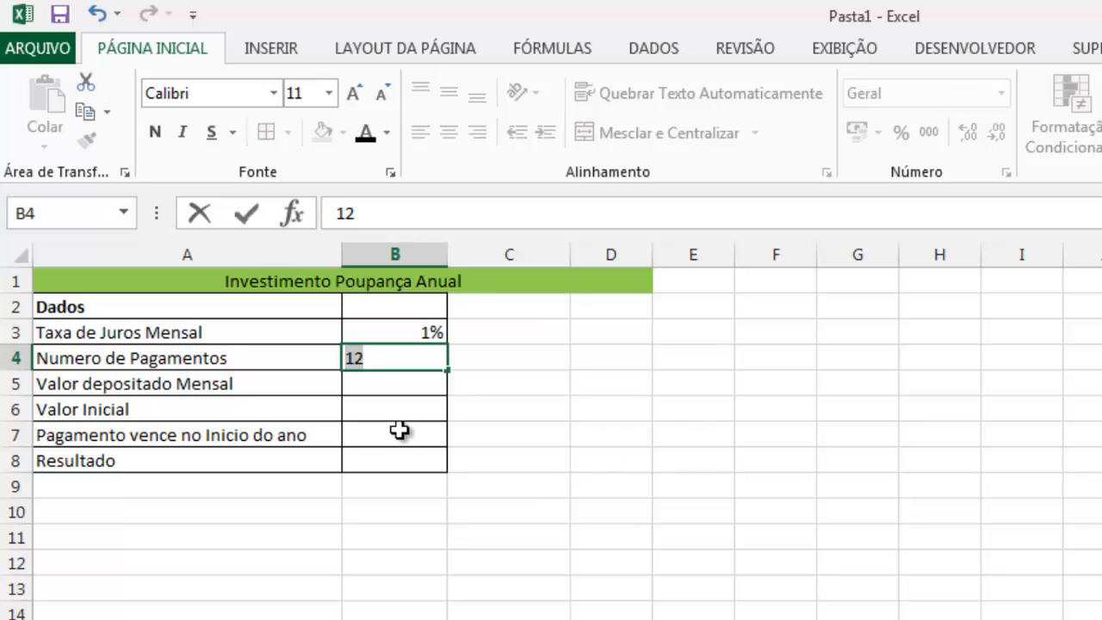
Enter -120 as the Valor depositado Mensal in B5 and -1000 as the Valor Inicial in B6
{"action": "left_click", "coordinate": [378, 393]}
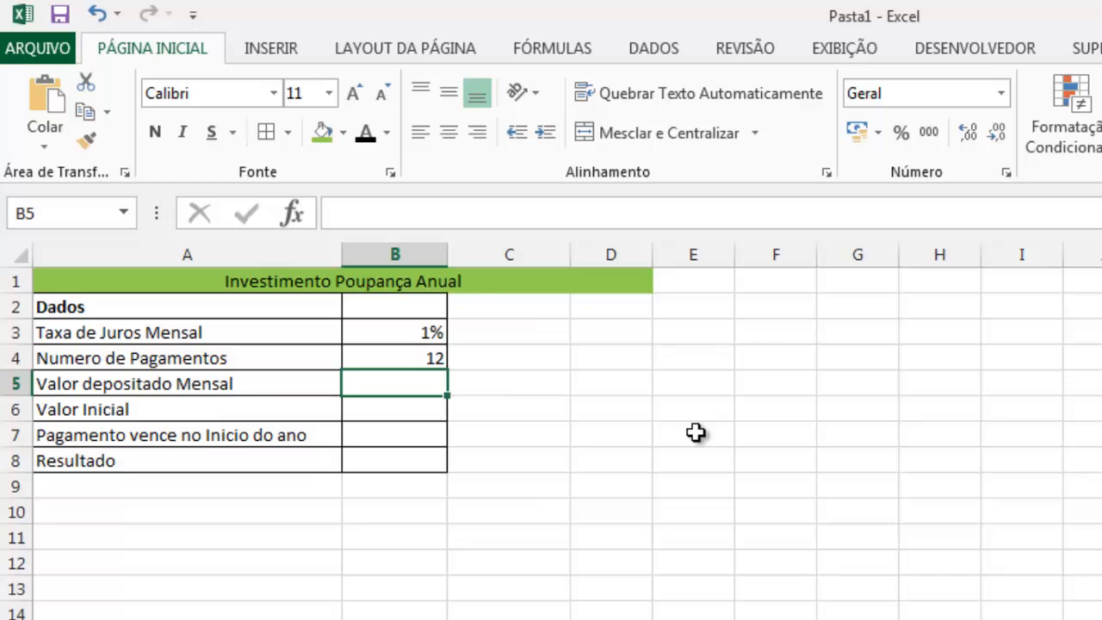
{"action": "type", "text": "-120"}
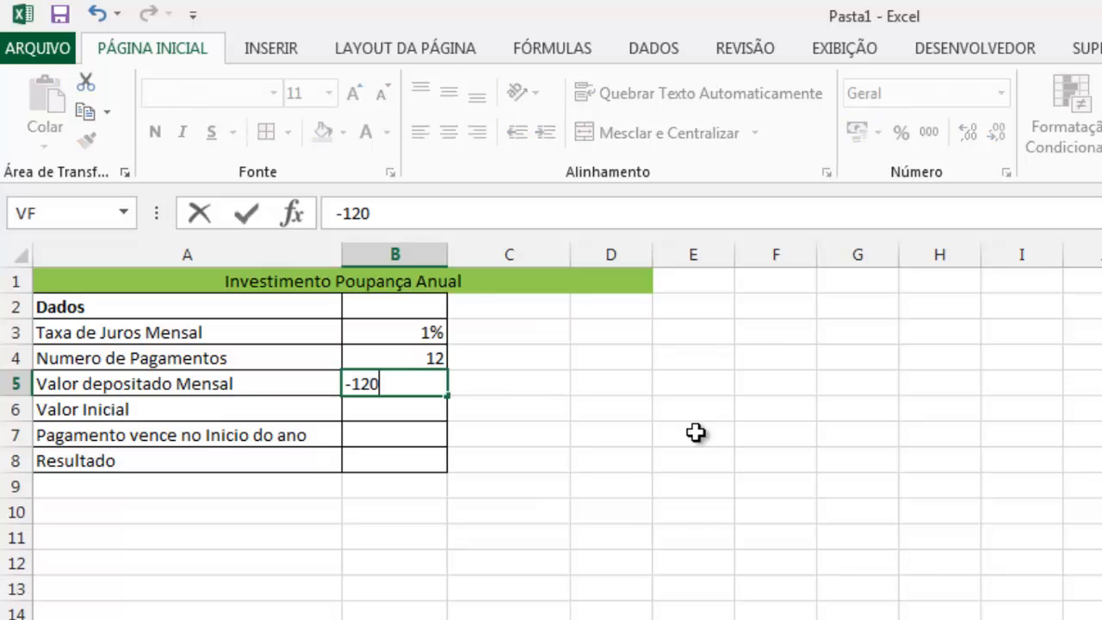
{"action": "key", "text": "Return"}
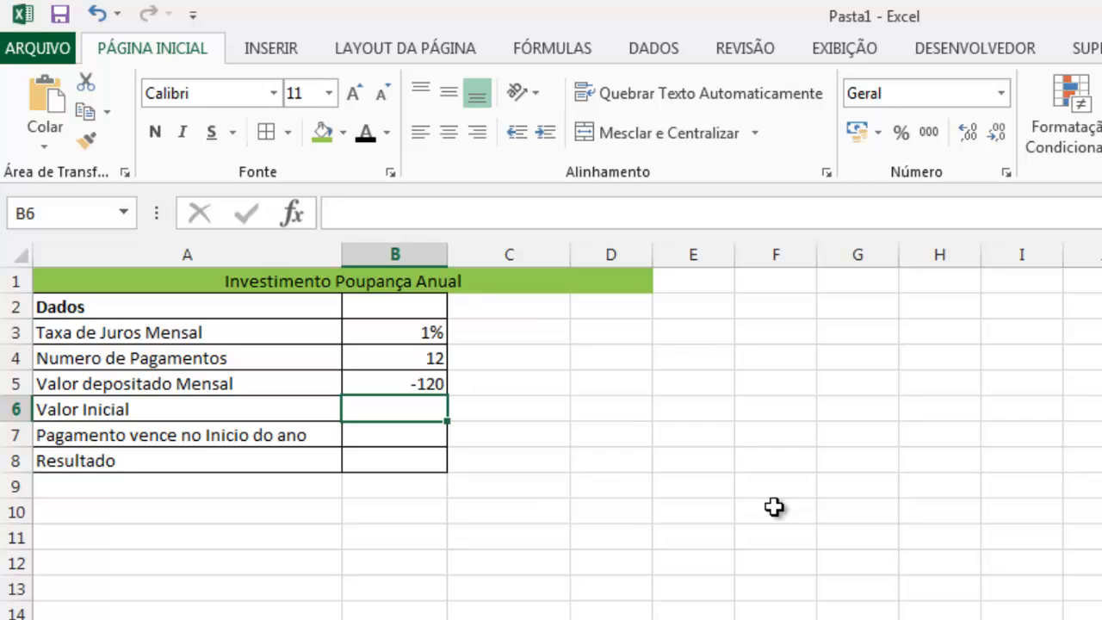
{"action": "type", "text": "-1000"}
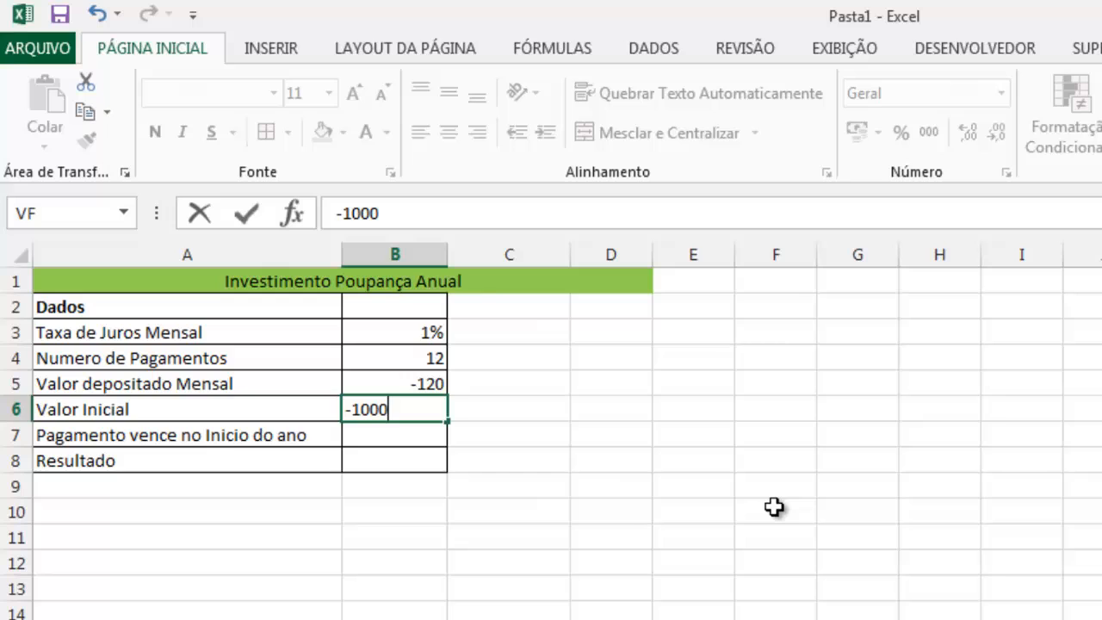
{"action": "key", "text": "Return"}
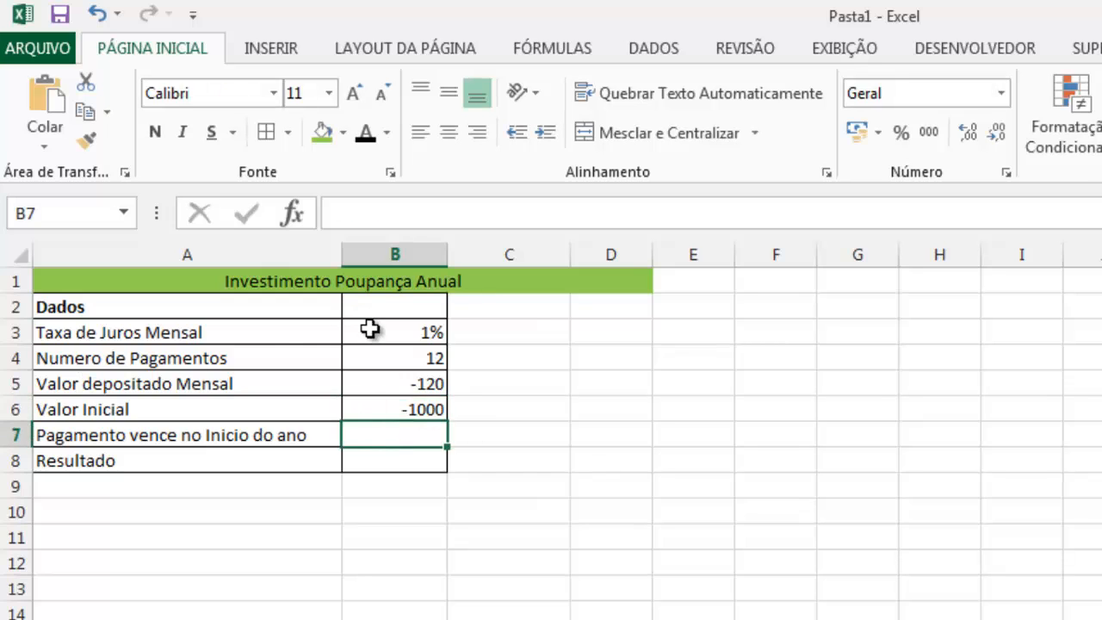
{"action": "left_click", "coordinate": [422, 332]}
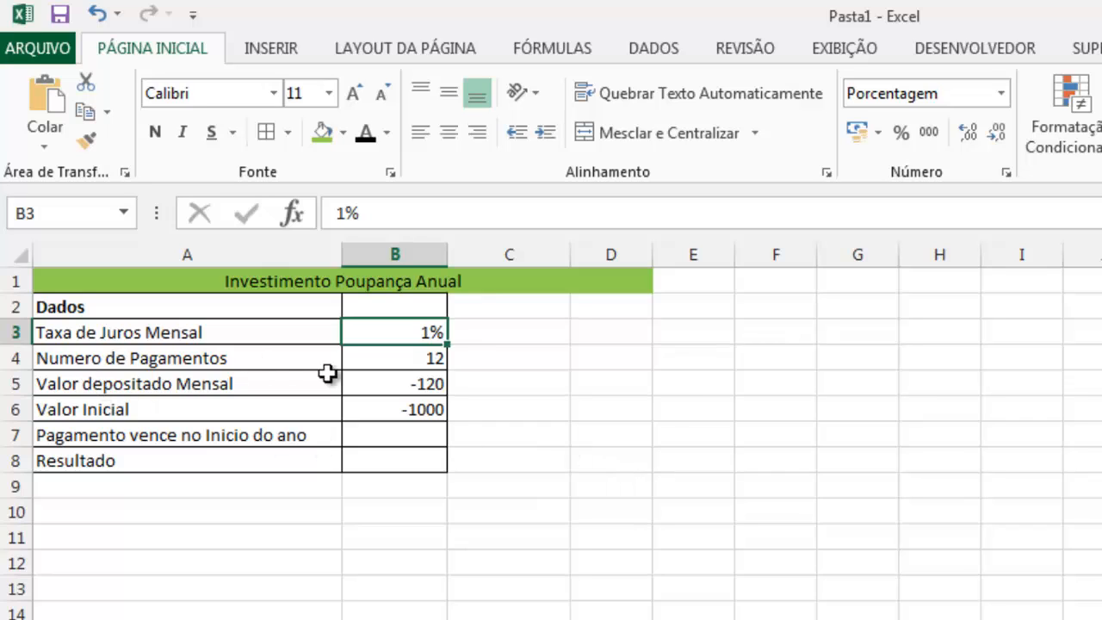
{"action": "left_click", "coordinate": [435, 360]}
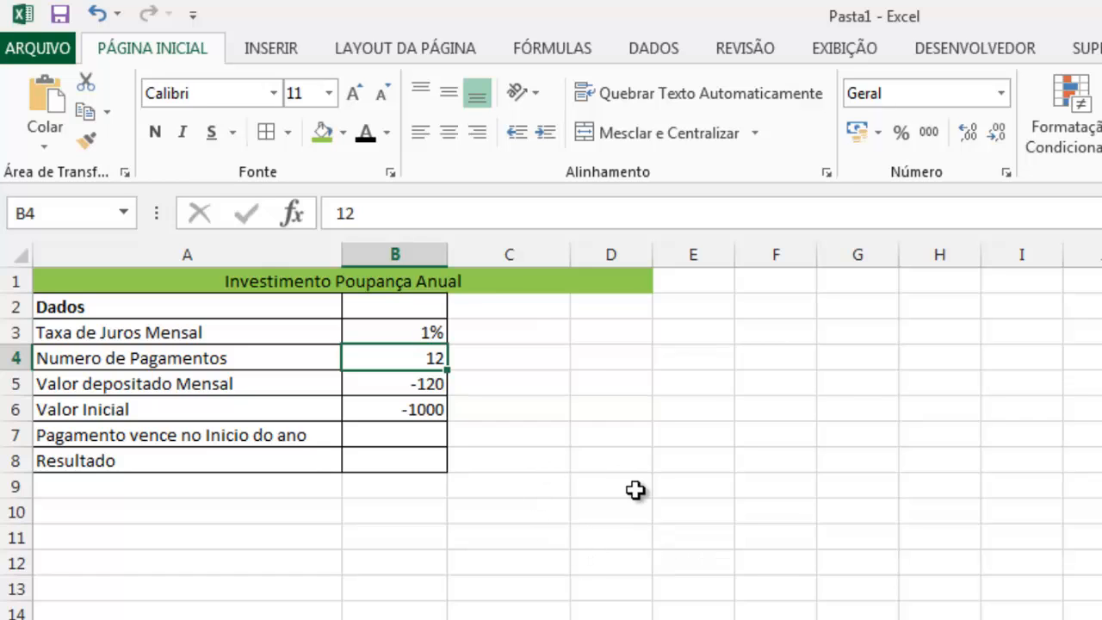
{"action": "left_click", "coordinate": [424, 379]}
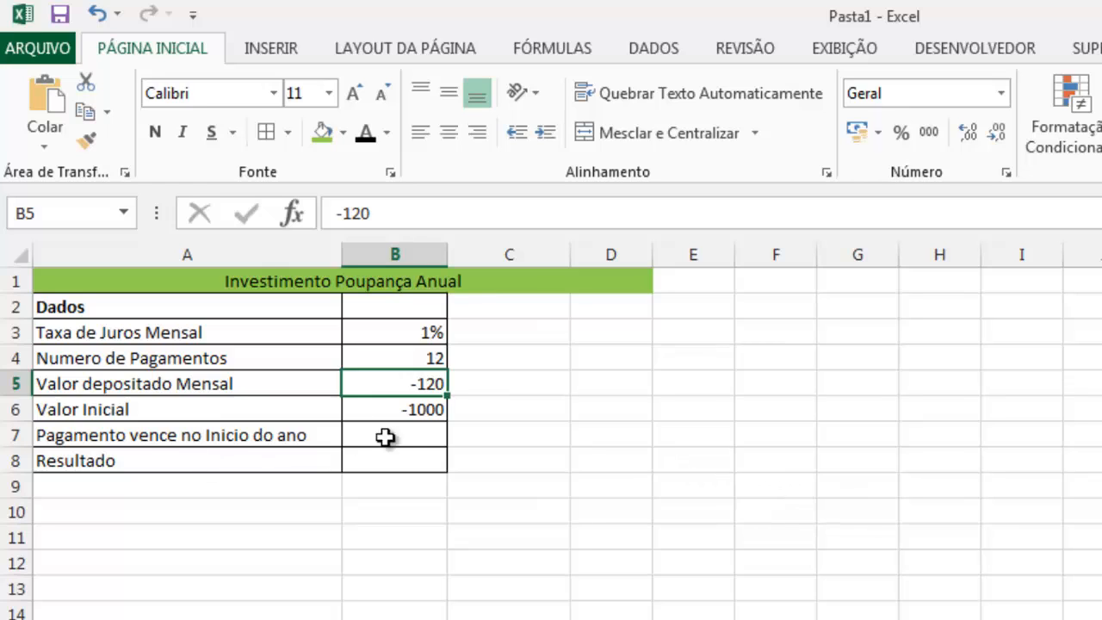
{"action": "left_click", "coordinate": [411, 415]}
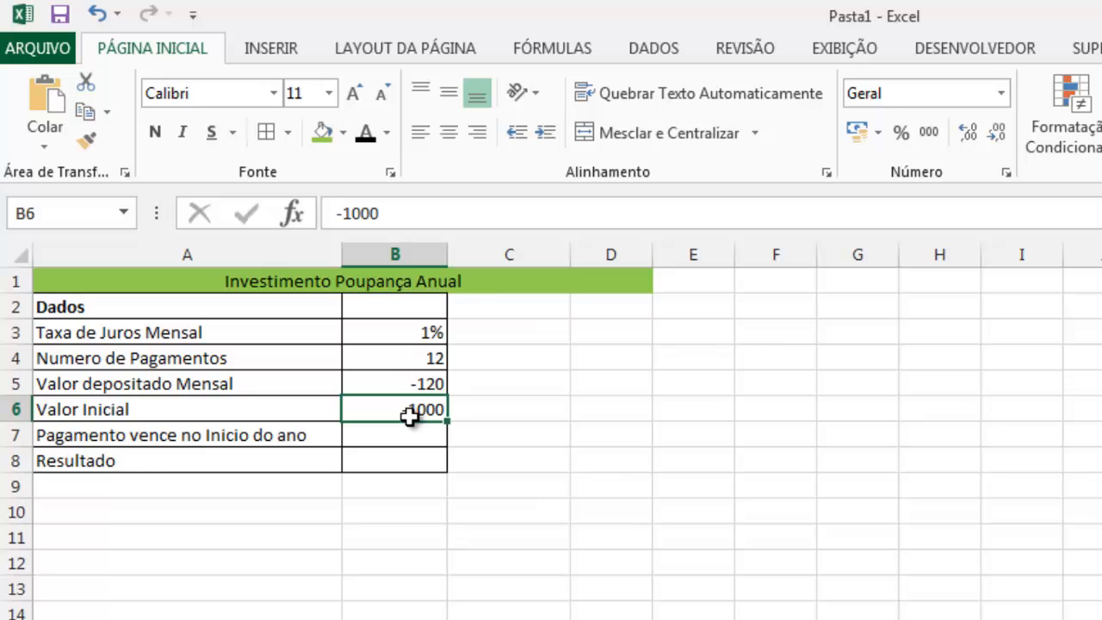
Enter 1 in B7 for Pagamento vence no Inicio do ano
{"action": "key", "text": "Down"}
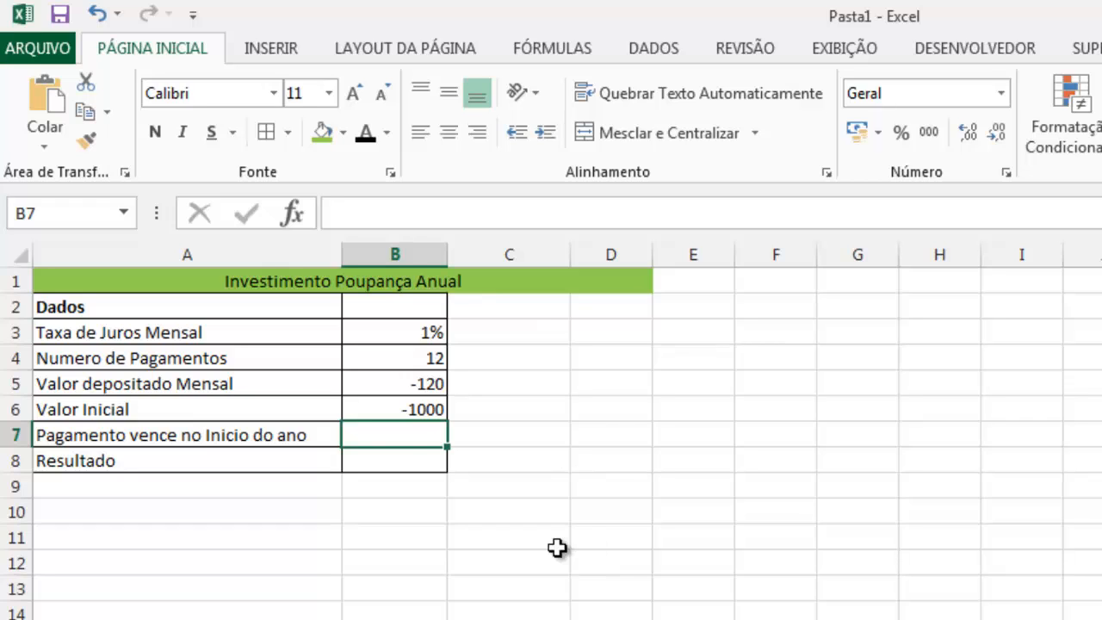
{"action": "double_click", "coordinate": [409, 437]}
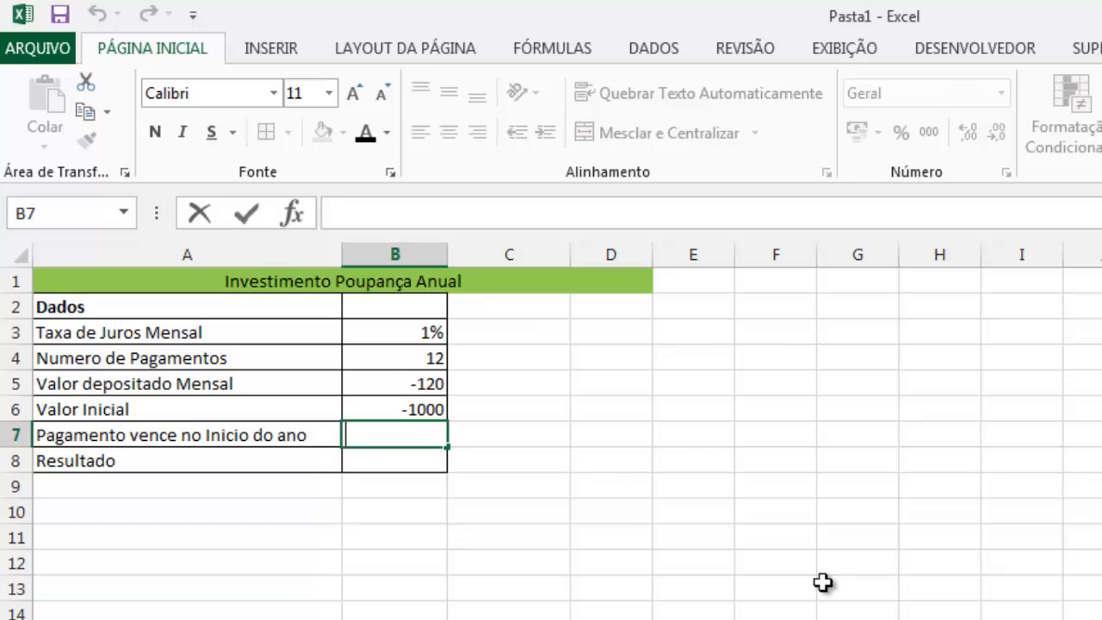
{"action": "type", "text": "1"}
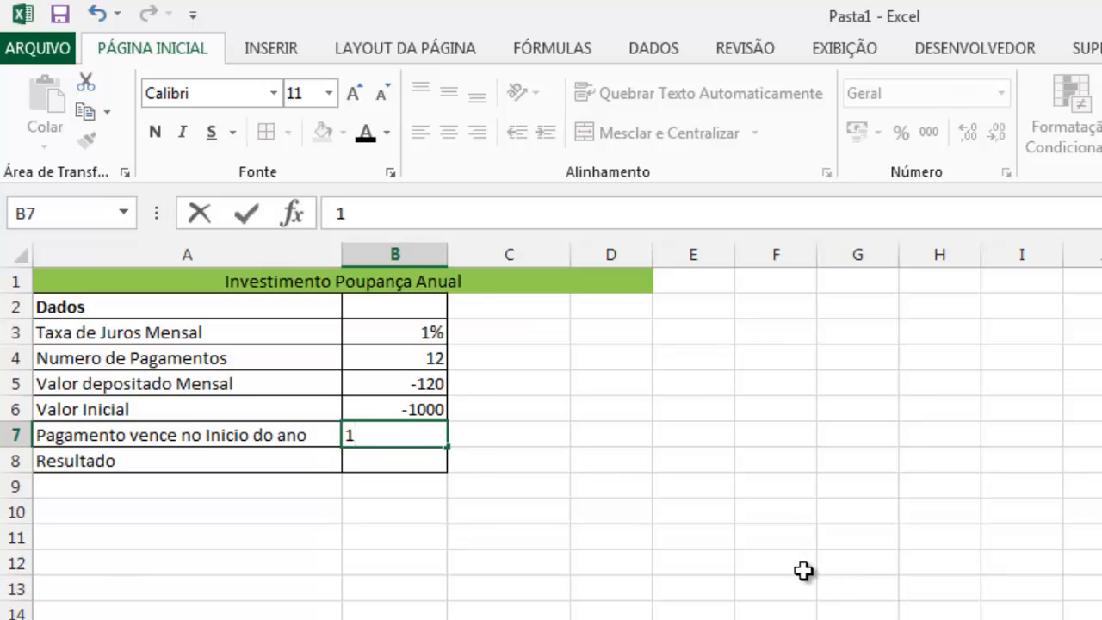
{"action": "left_click", "coordinate": [366, 470]}
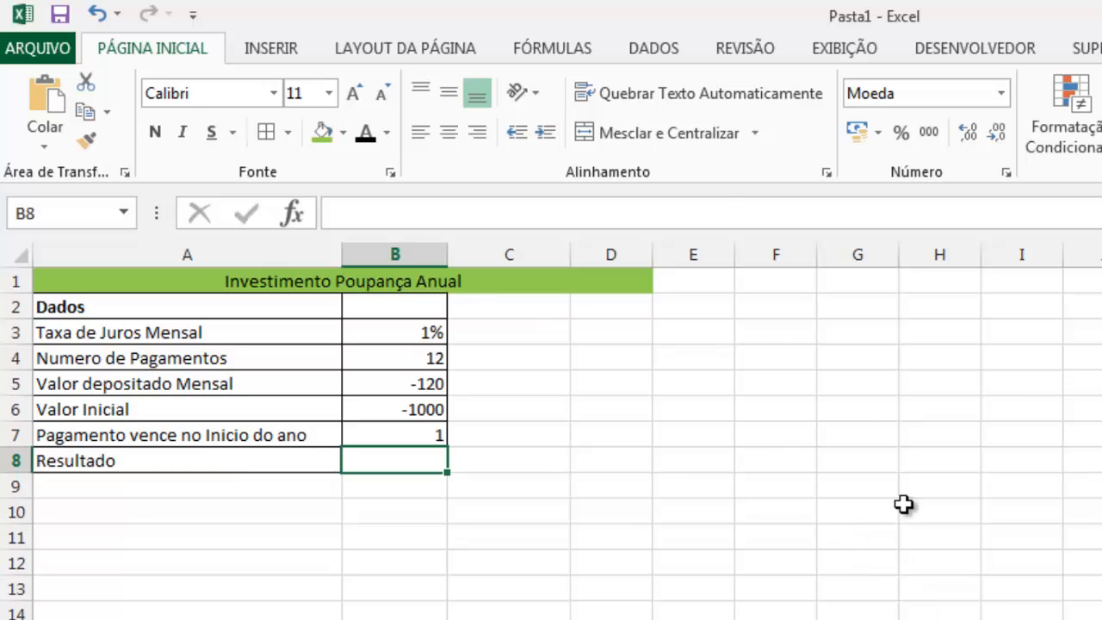
Enter =vf in the Resultado cell B8 as the beginning of the future value formula
{"action": "left_click", "coordinate": [552, 48]}
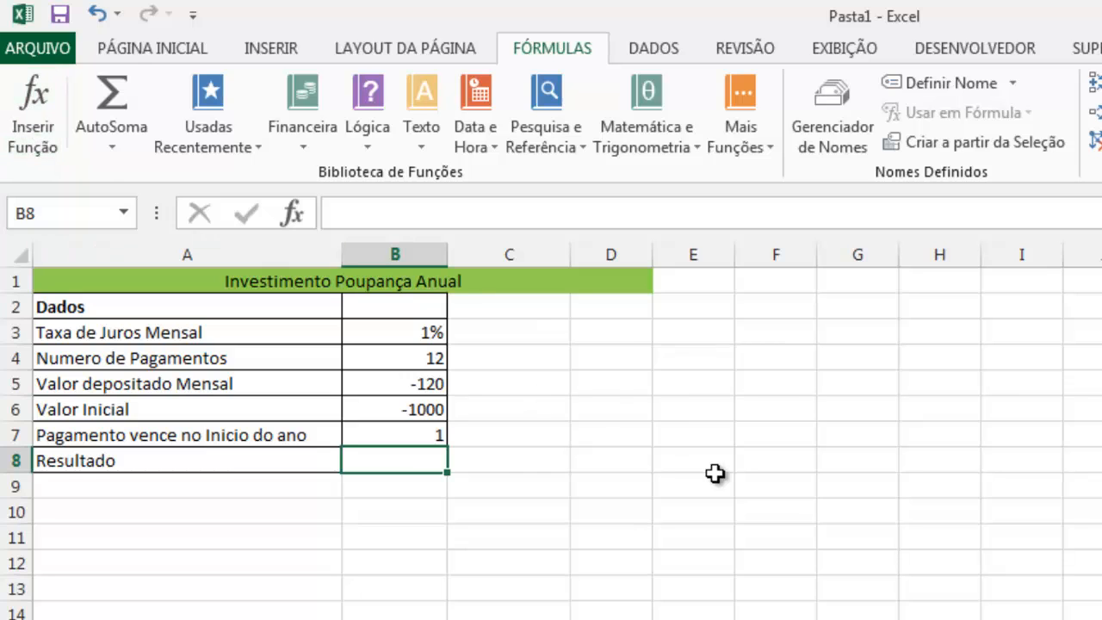
{"action": "left_click", "coordinate": [130, 52]}
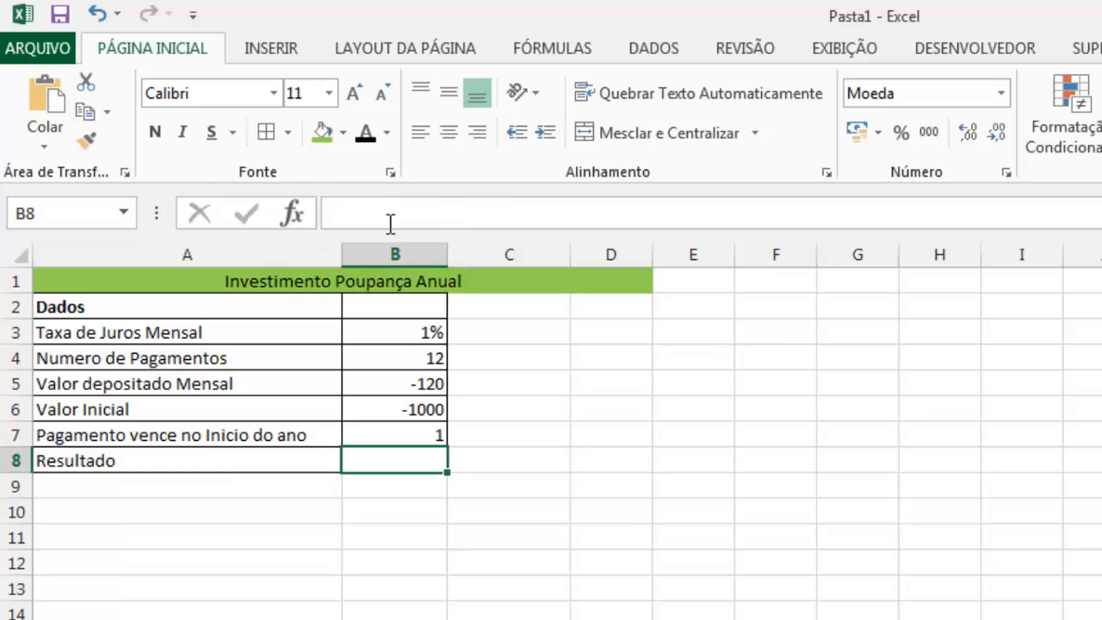
{"action": "left_click", "coordinate": [350, 210]}
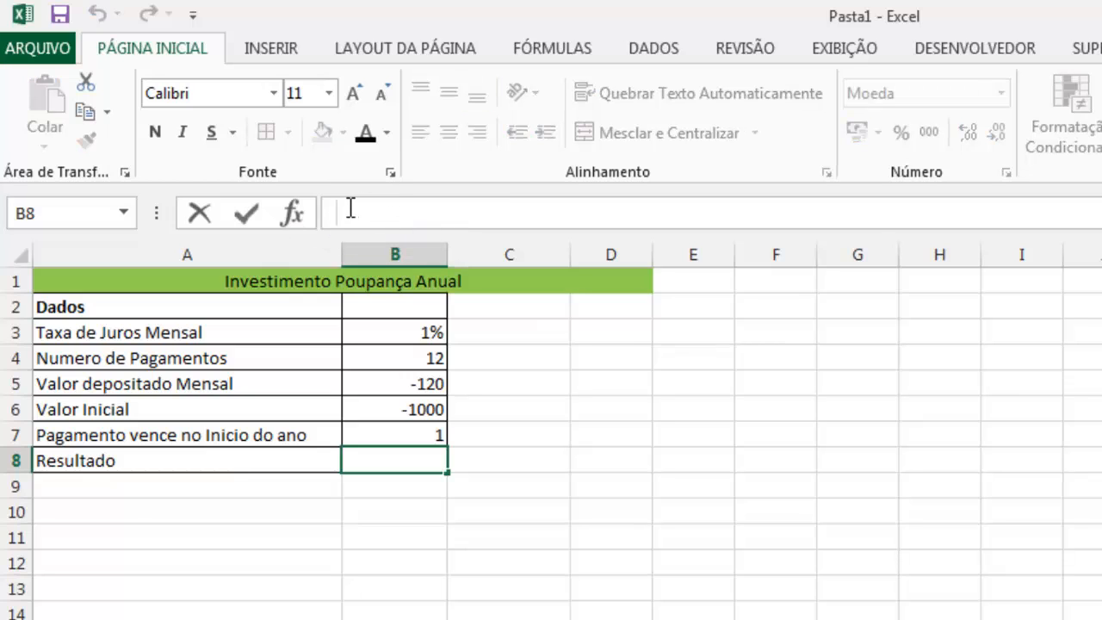
{"action": "type", "text": "=v"}
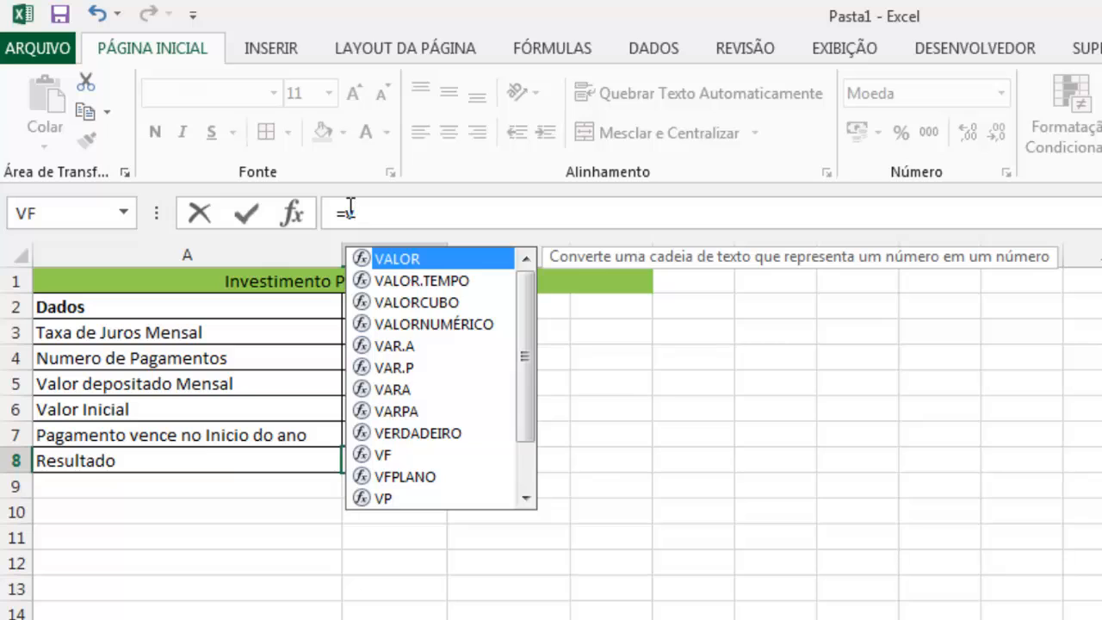
{"action": "type", "text": "f"}
{"action": "key", "text": "Return"}
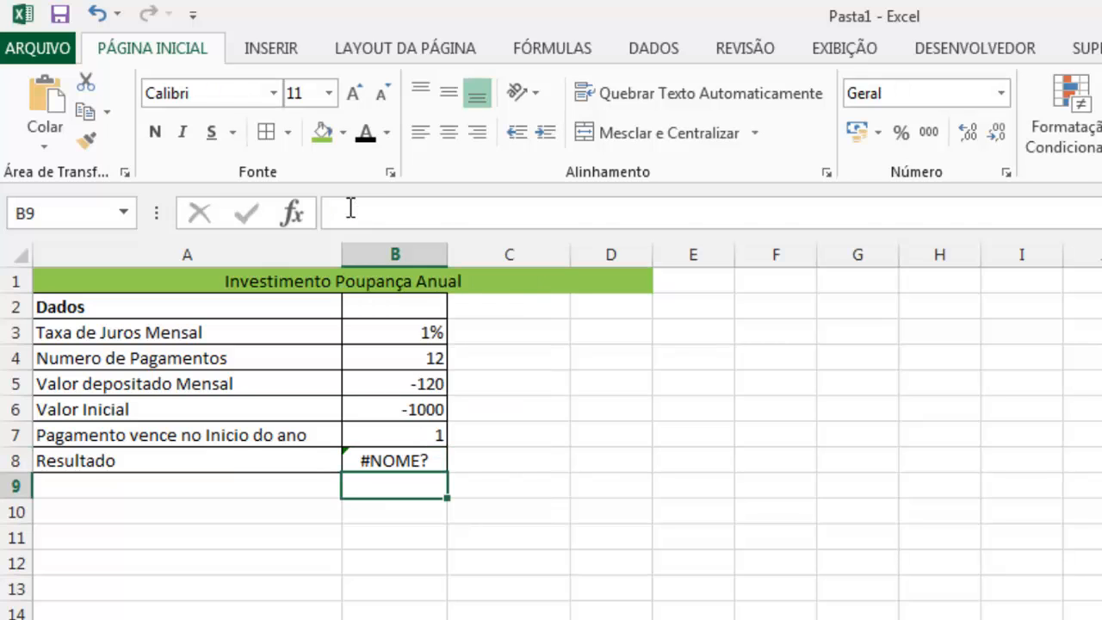
Extend the VF formula in B8 with a rate of 1% and 12 payment periods
{"action": "left_click", "coordinate": [383, 463]}
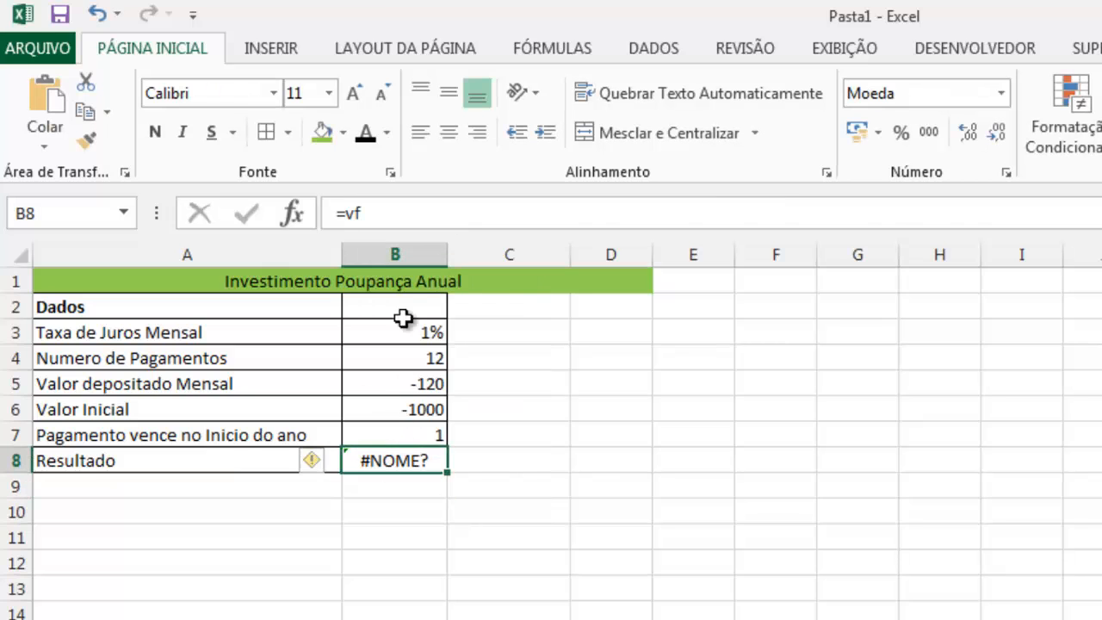
{"action": "left_click", "coordinate": [407, 213]}
{"action": "type", "text": "("}
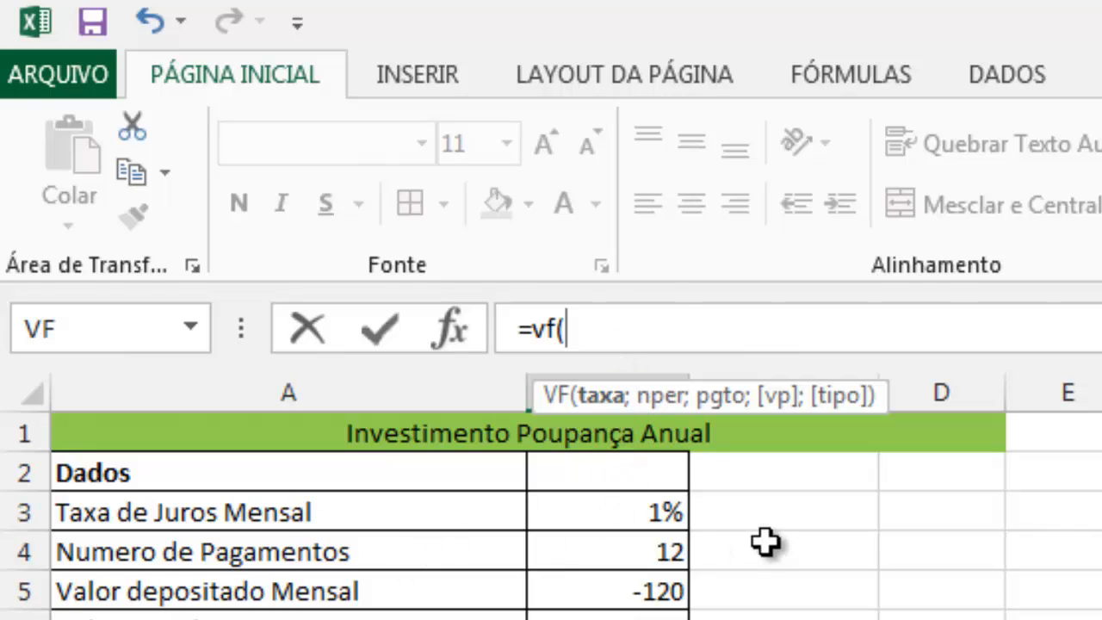
{"action": "type", "text": "1"}
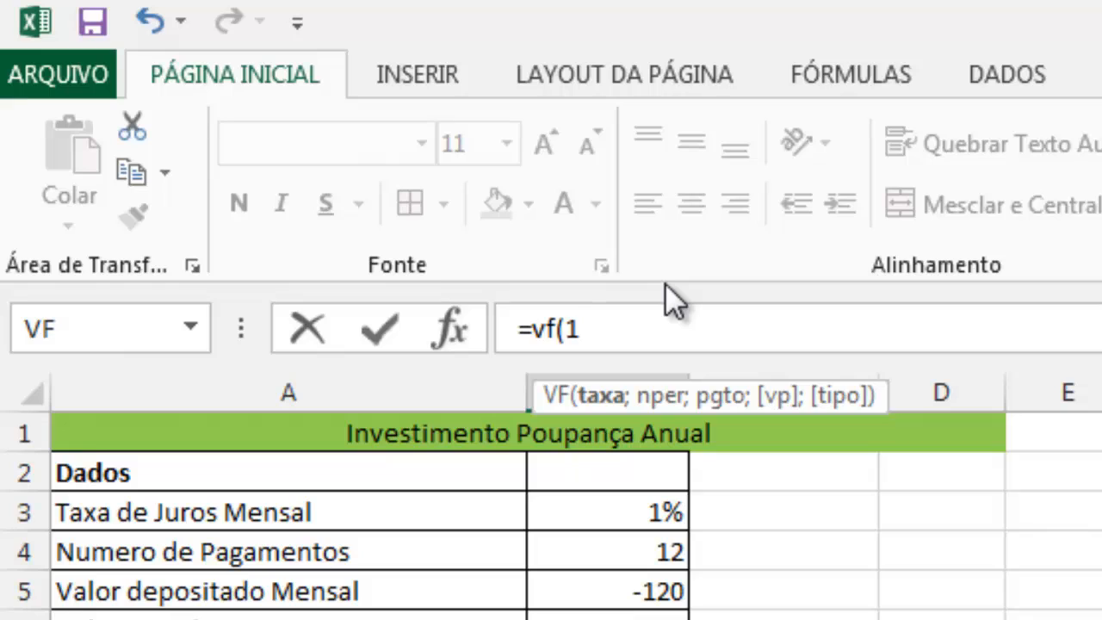
{"action": "type", "text": "%"}
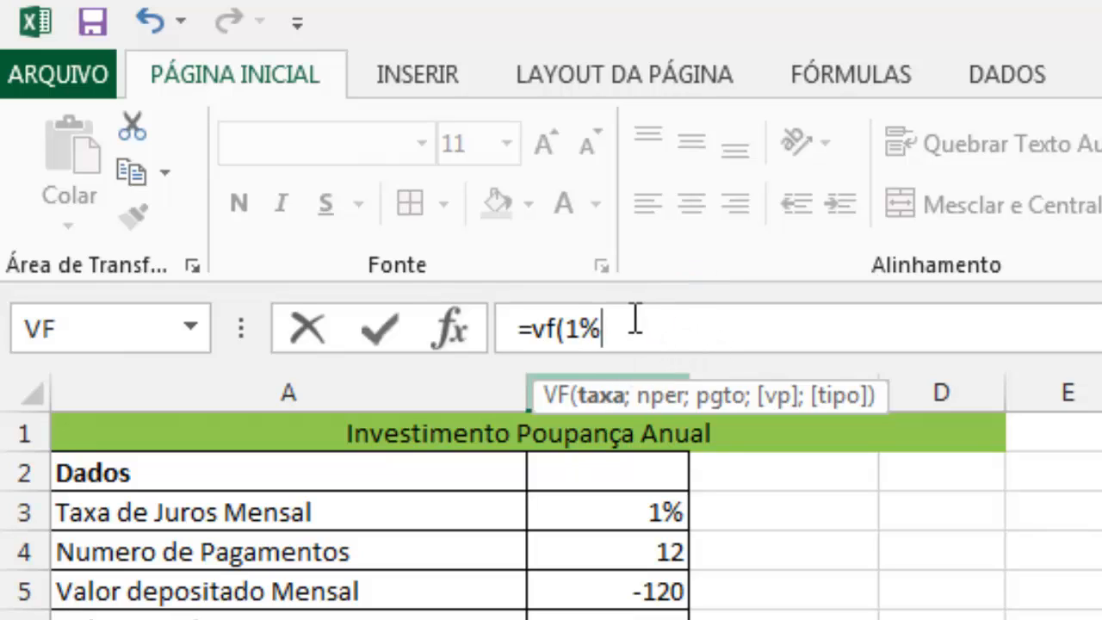
{"action": "type", "text": ";"}
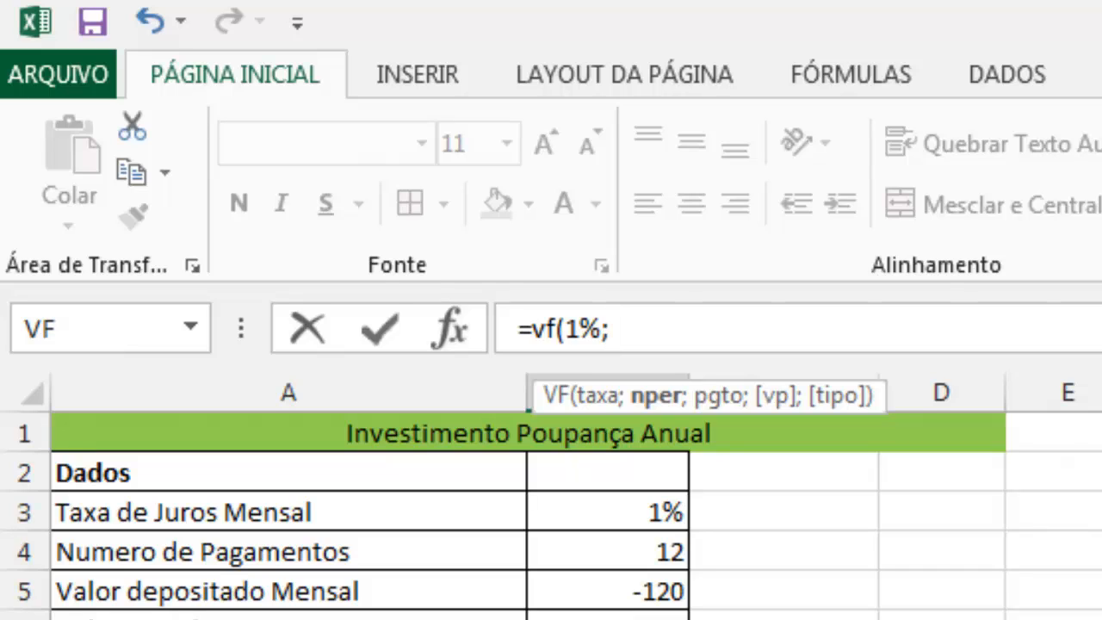
{"action": "type", "text": "12;"}
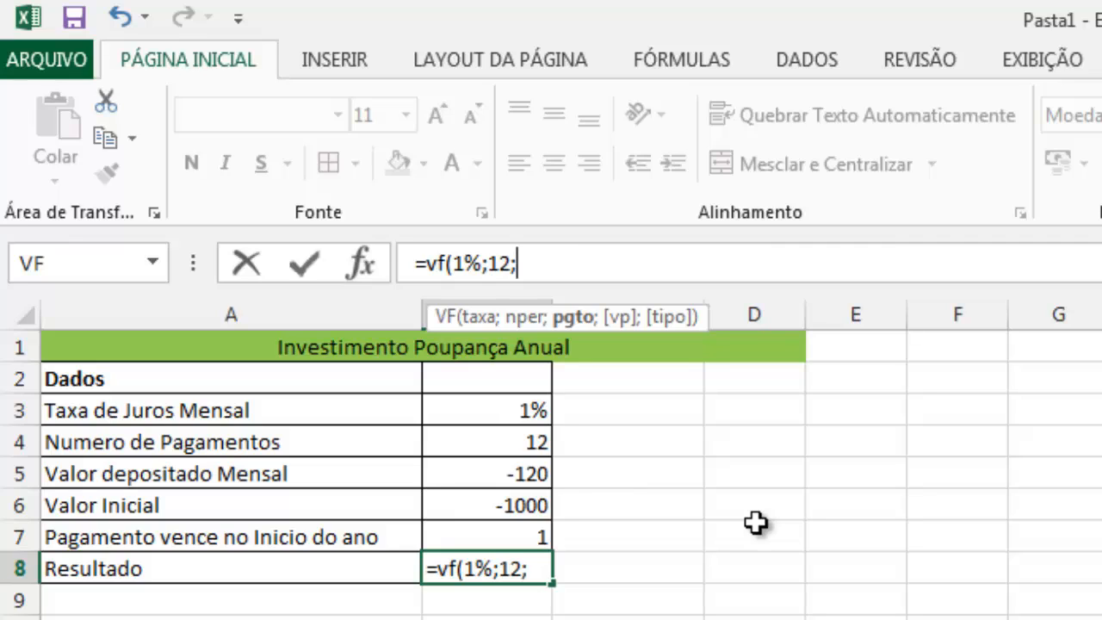
Complete the VF formula in B8 with payment -120, present value -1000 and type 0 (end of period)
{"action": "type", "text": "-120"}
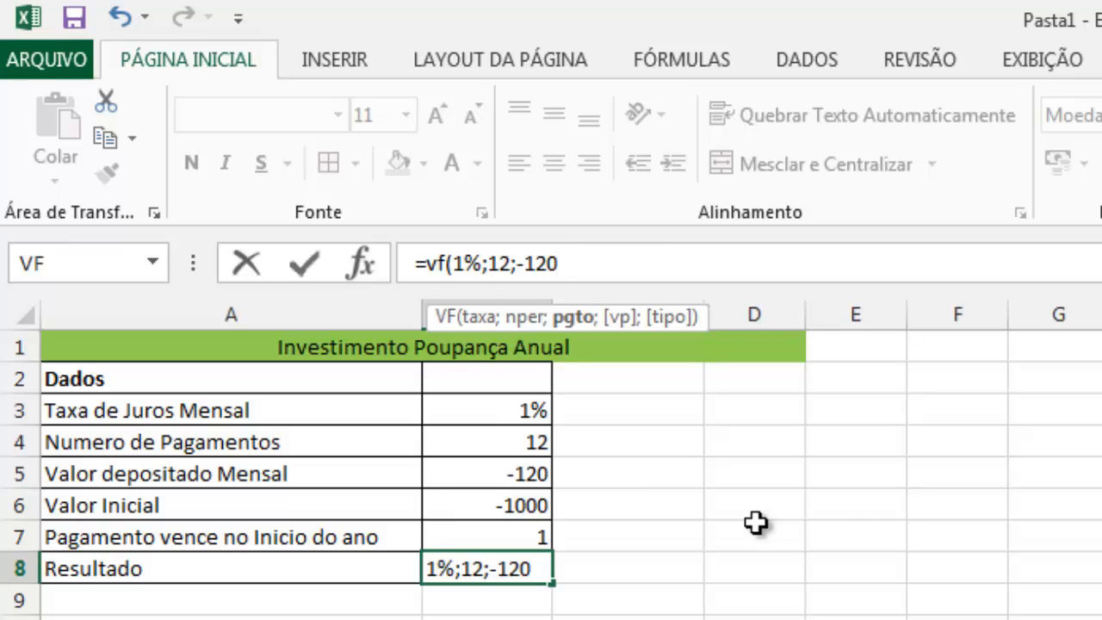
{"action": "type", "text": ";"}
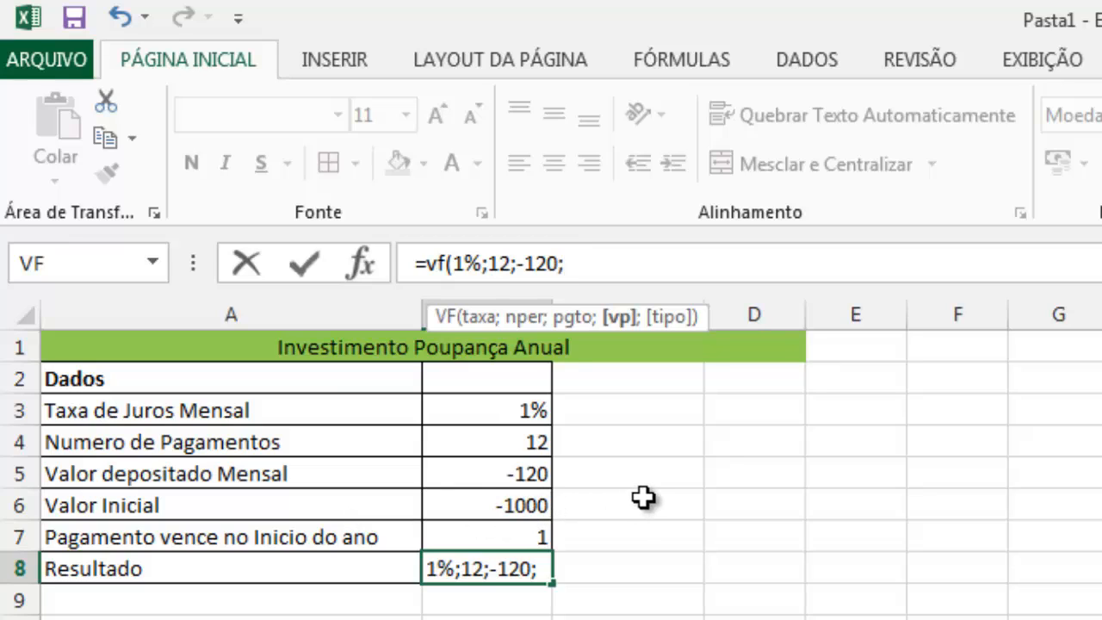
{"action": "type", "text": "-1000"}
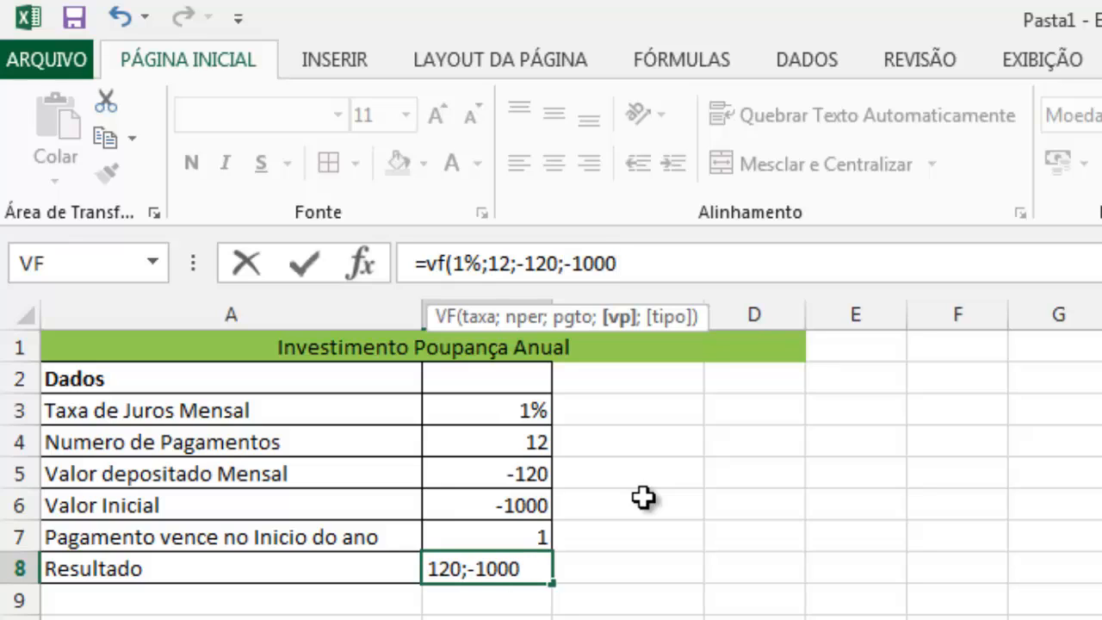
{"action": "type", "text": ";"}
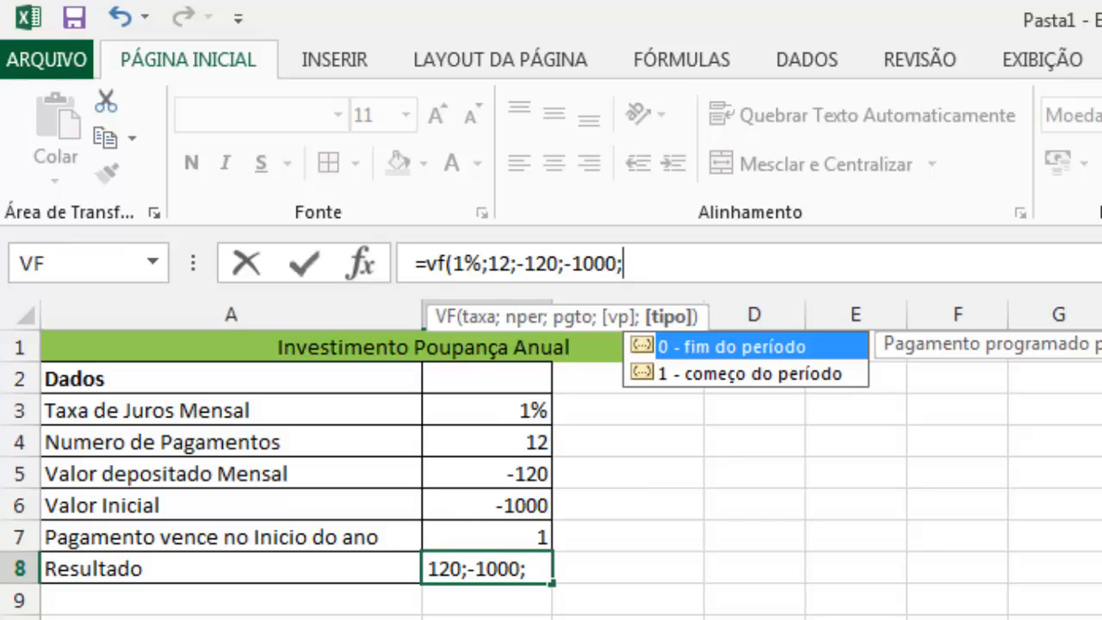
{"action": "type", "text": "00"}
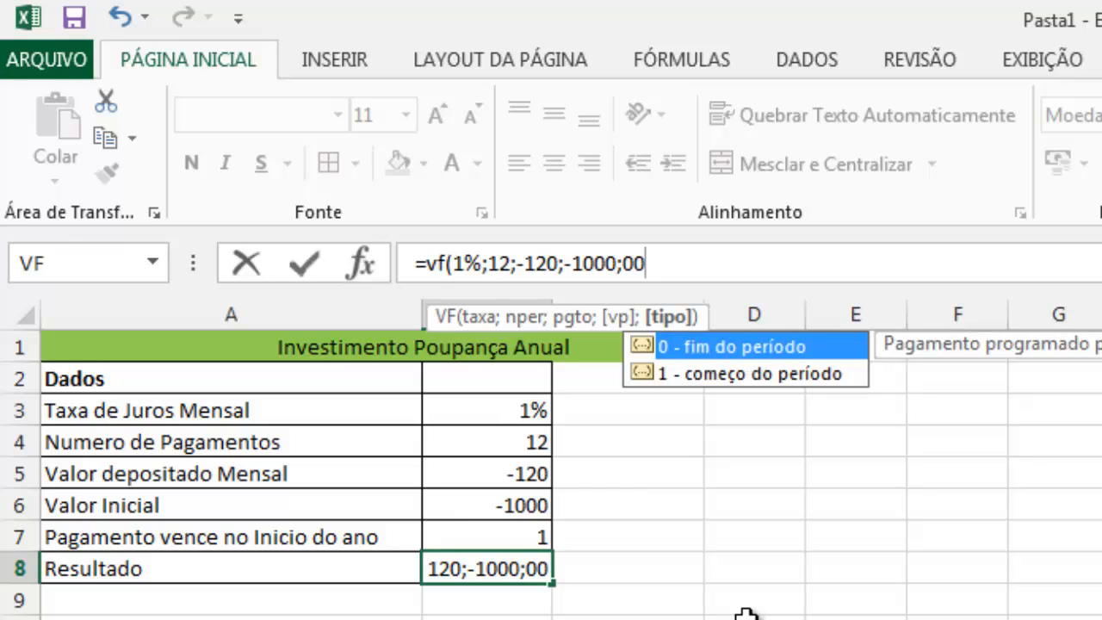
{"action": "key", "text": "BackSpace"}
{"action": "key", "text": "Return"}
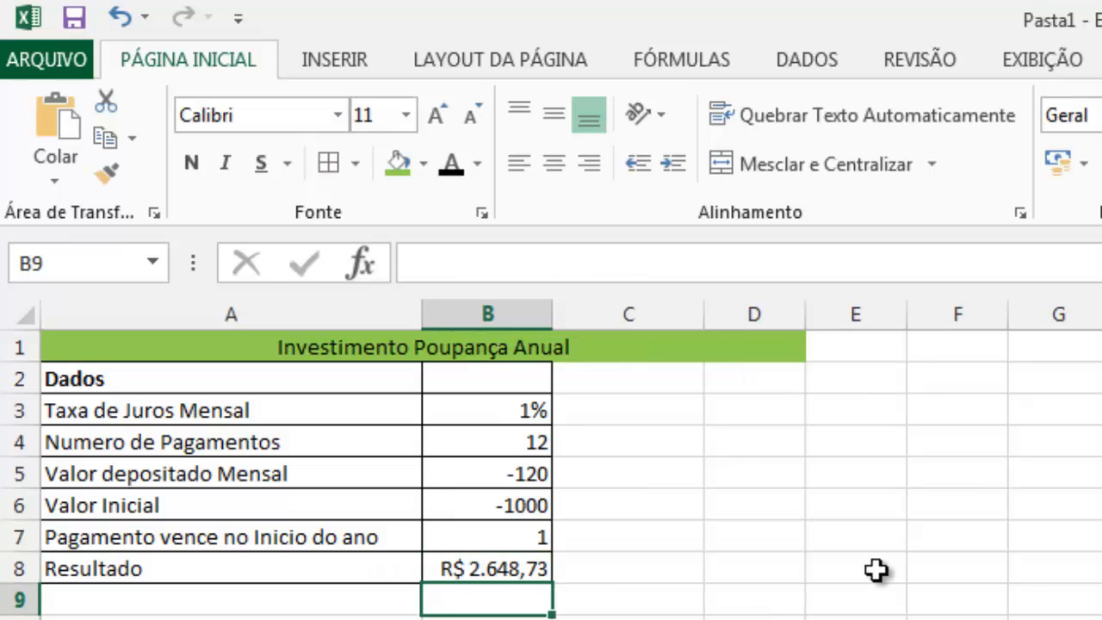
{"action": "left_click", "coordinate": [479, 567]}
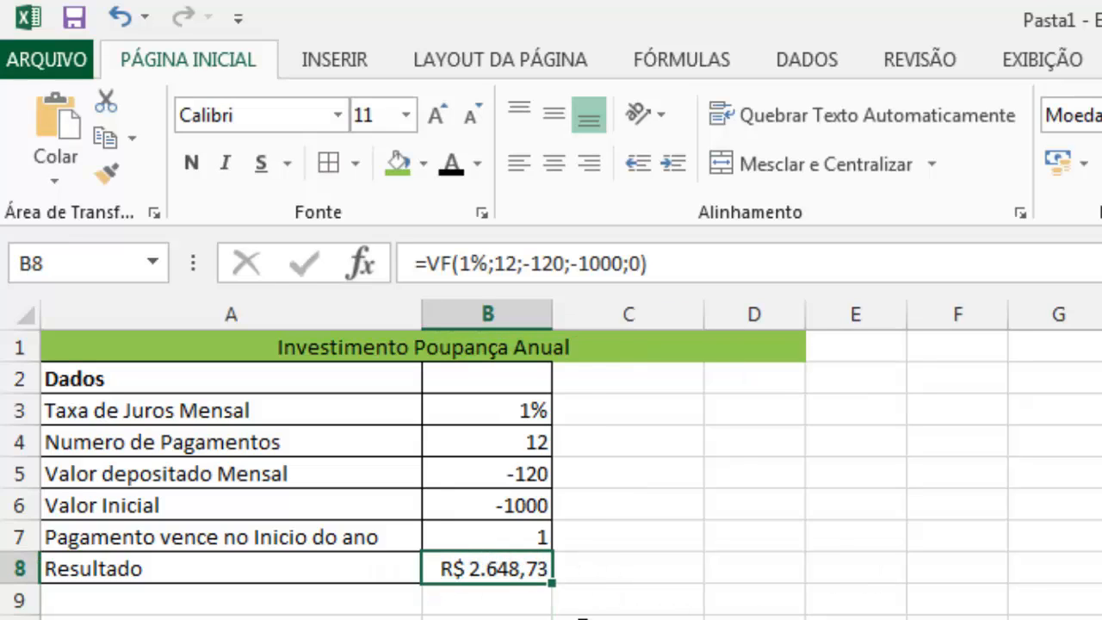